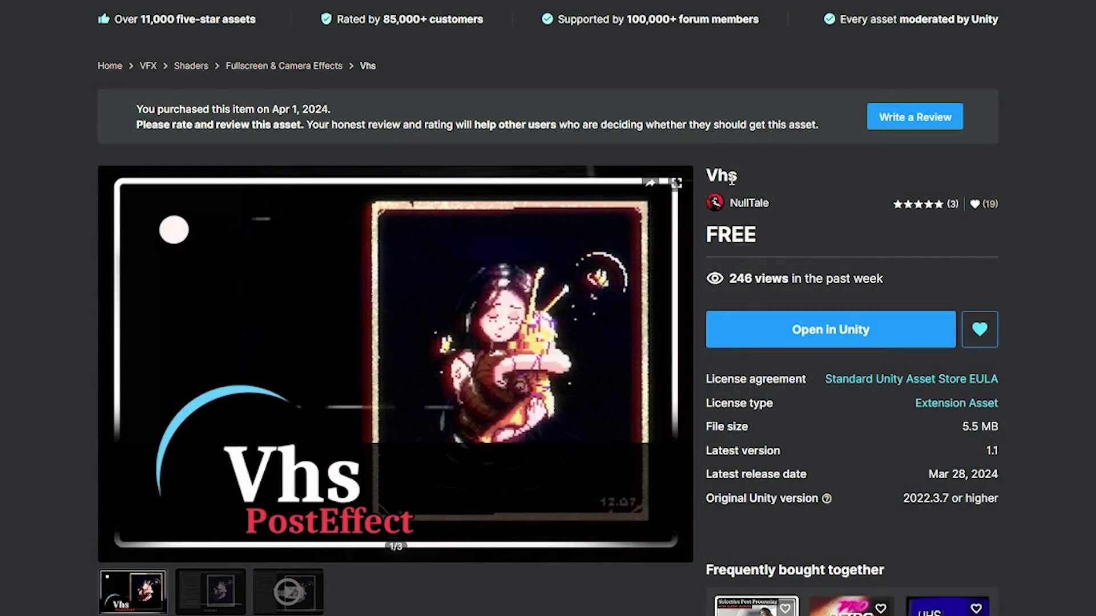
Review the Vhs Asset Store page down to compatibility (version 1.1, 5.5 MB, Unity 2022.3.7+), then return to top.
scroll(745, 175, "down", 5)
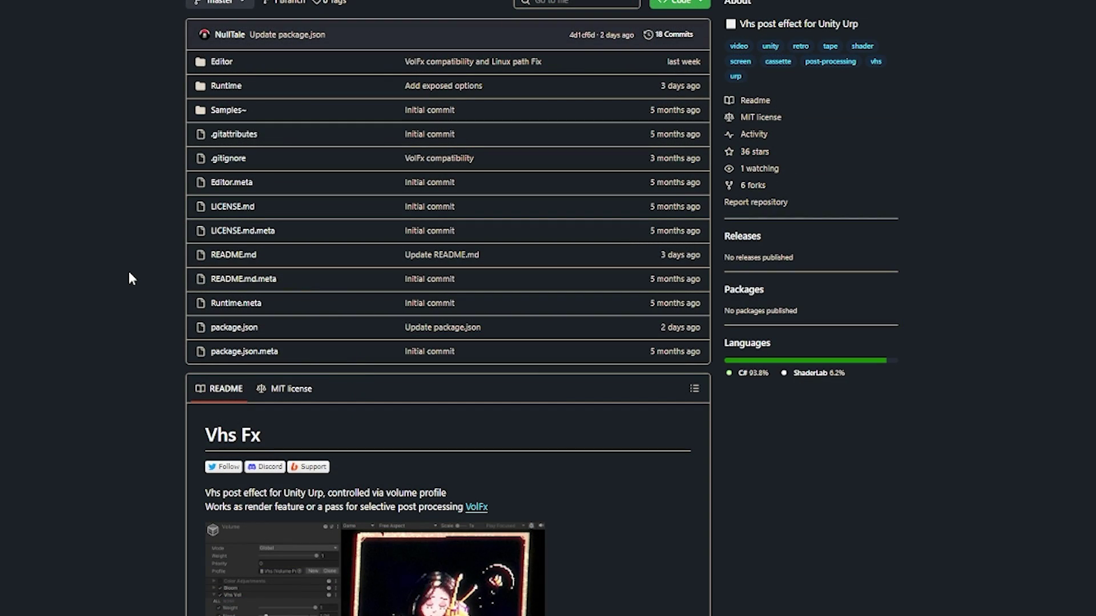
scroll(129, 274, "down", 3)
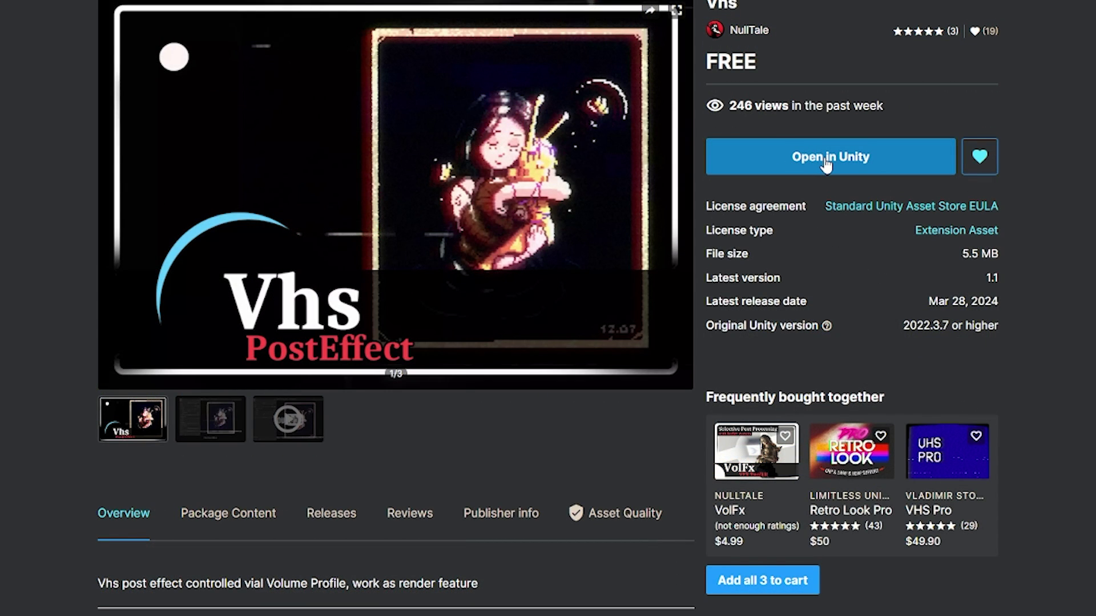
scroll(826, 166, "down", 3)
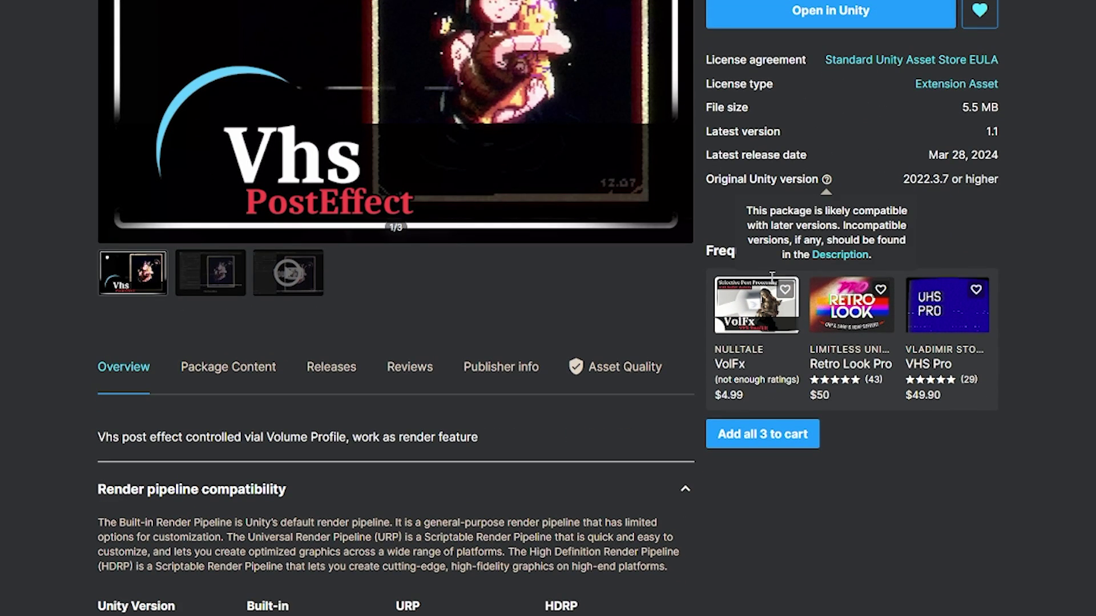
scroll(592, 502, "up", 5)
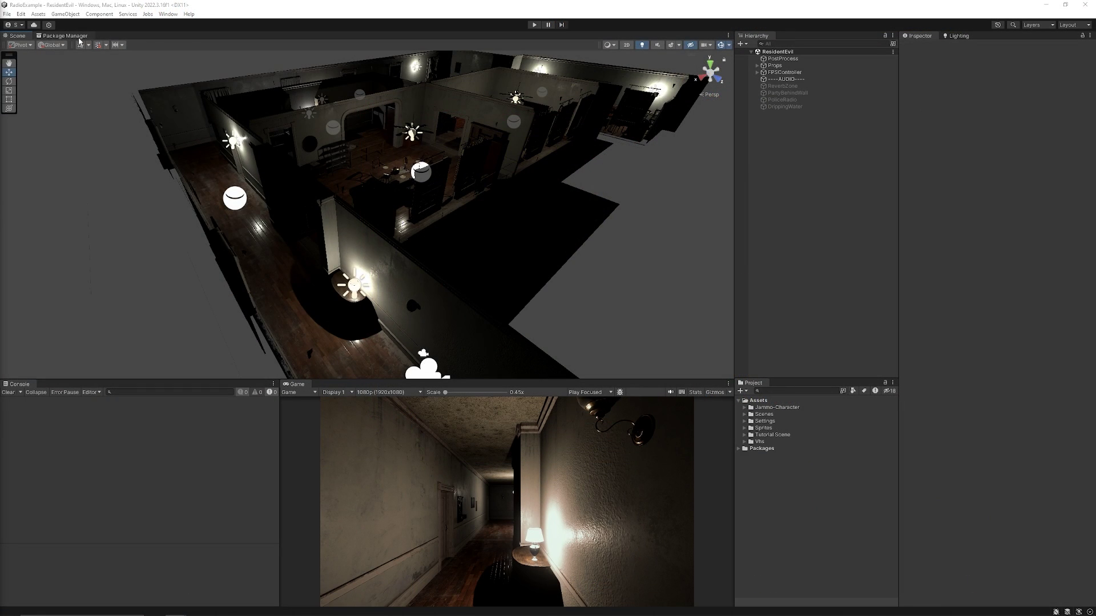
Check the Package Manager's My Assets list for the Vhs package.
left_click(77, 37)
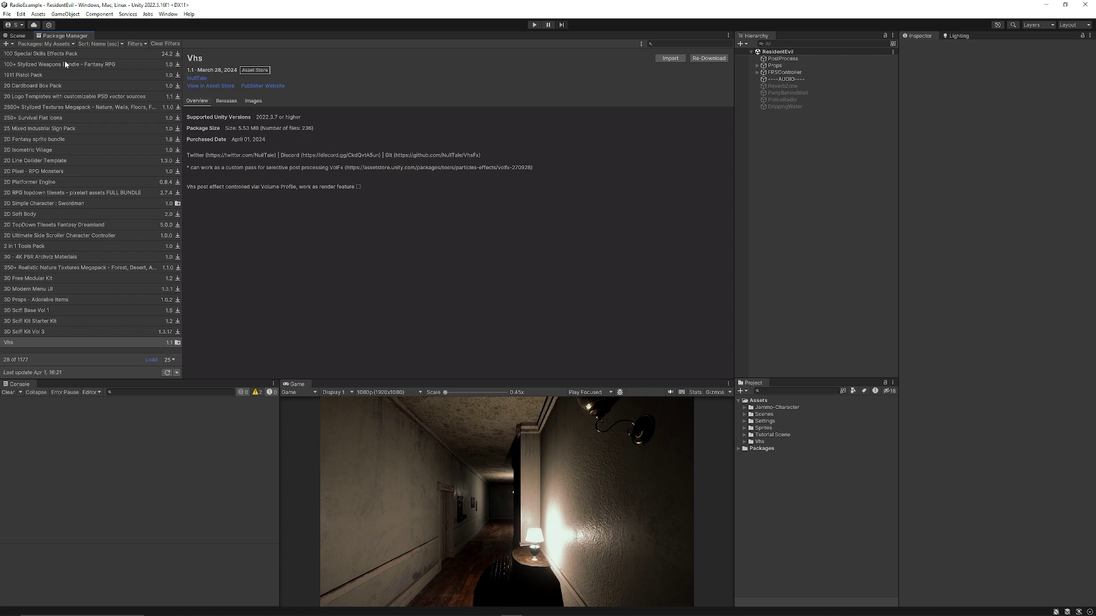
left_click(60, 44)
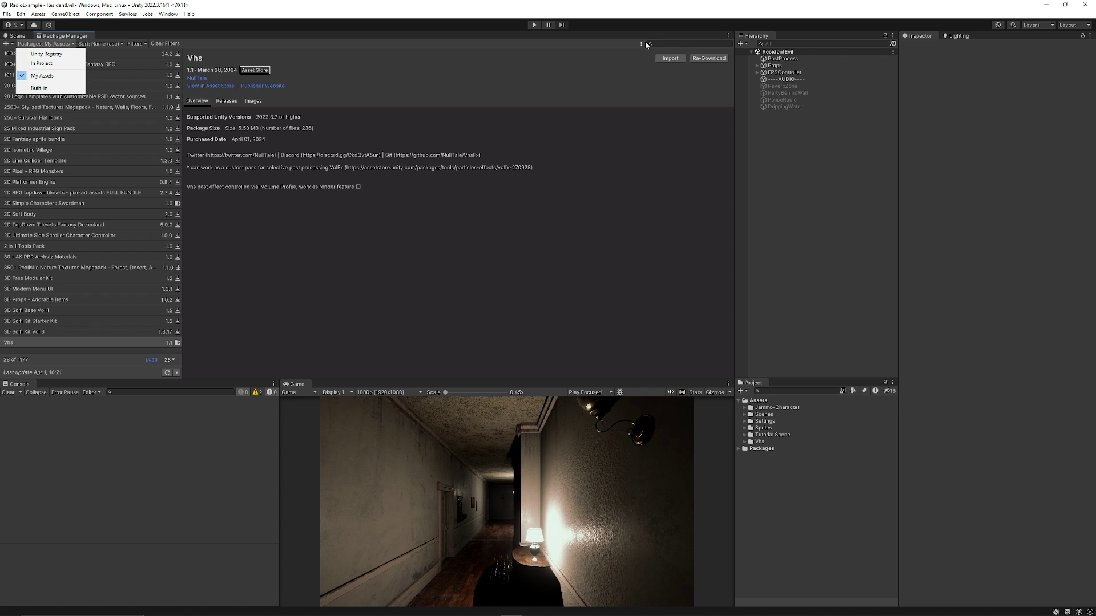
left_click(662, 44)
Expand Assets/Vhs in the Project window, select its Readme, then collapse the folder.
left_click(28, 346)
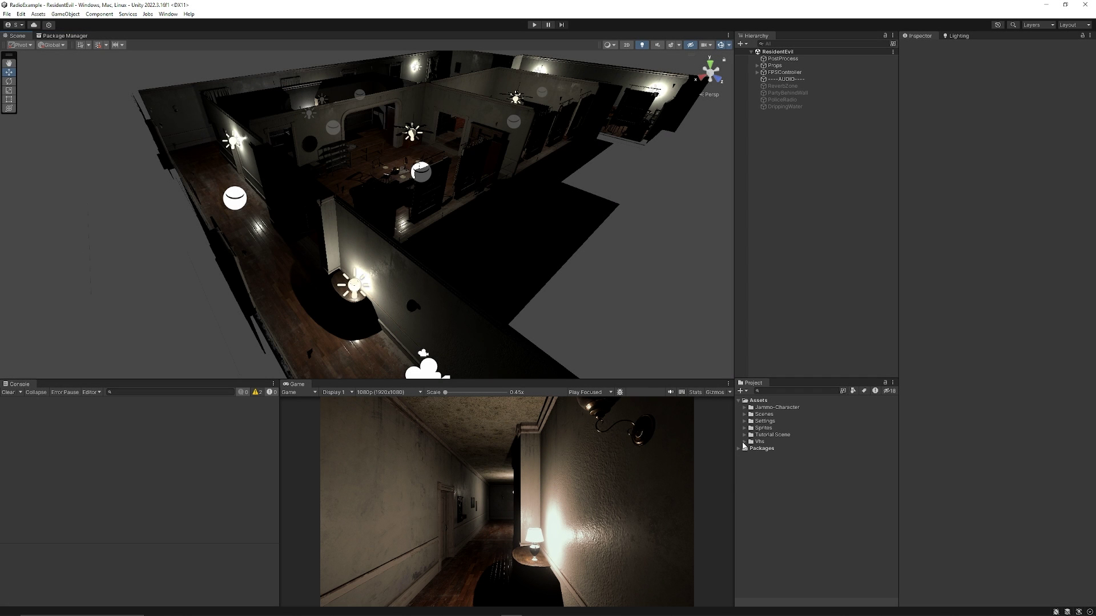
left_click(745, 443)
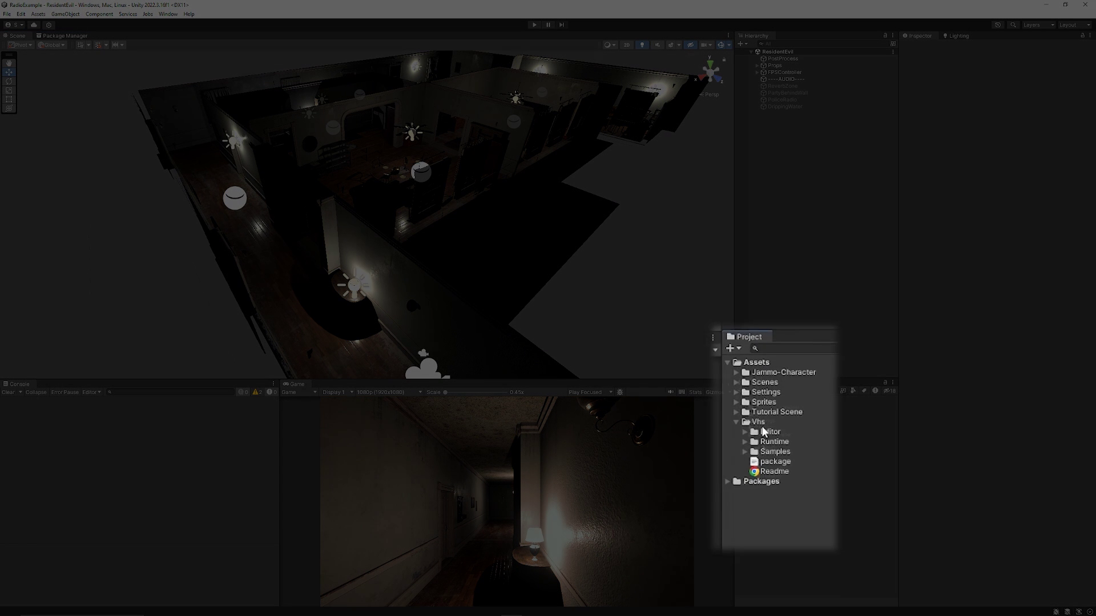
left_click(781, 463)
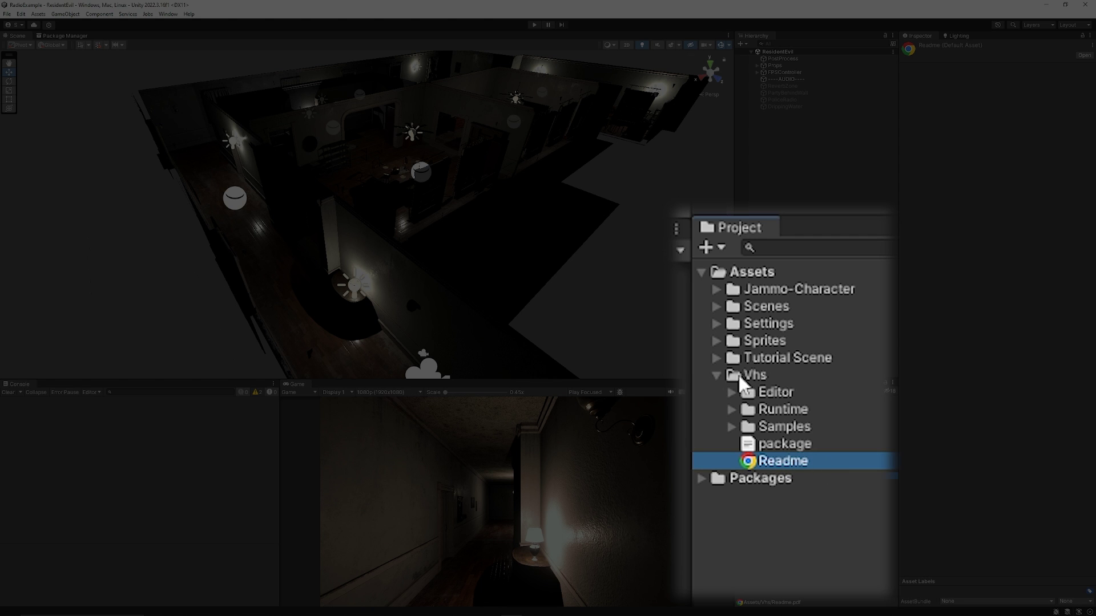
left_click(745, 443)
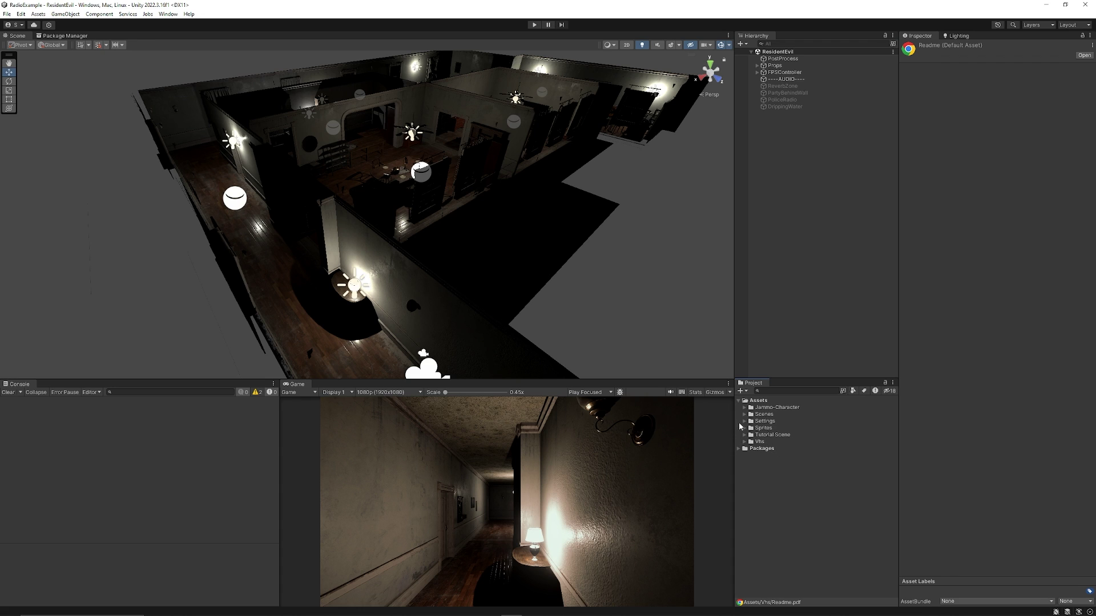
Add Vhs Fx to Settings/URP-HighFidelity-Renderer and clear the NullReferenceException from the Console.
left_click(745, 421)
left_click(799, 456)
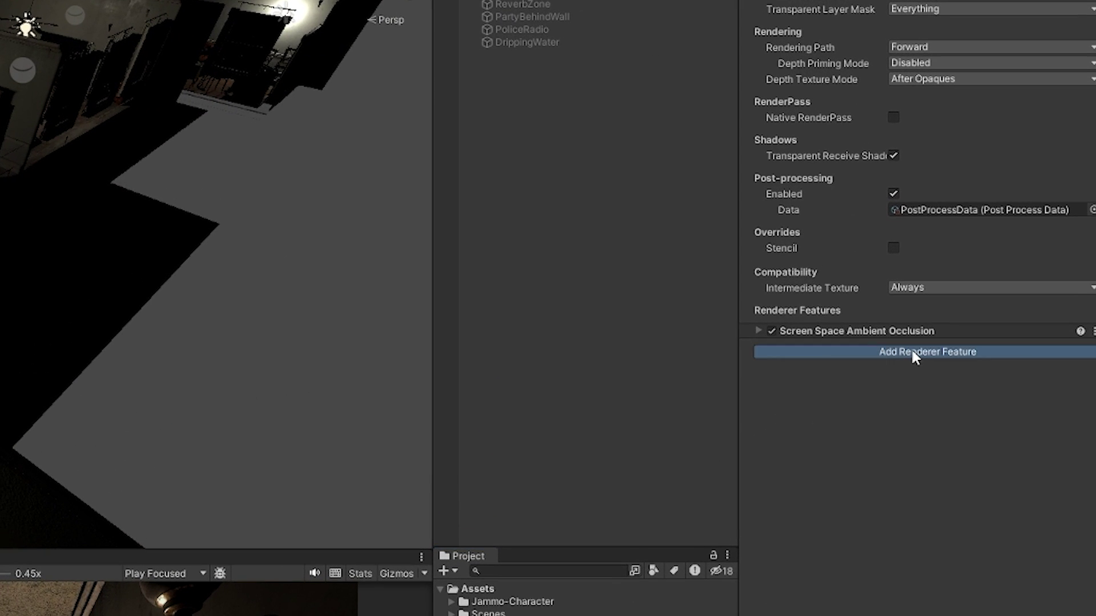
left_click(994, 274)
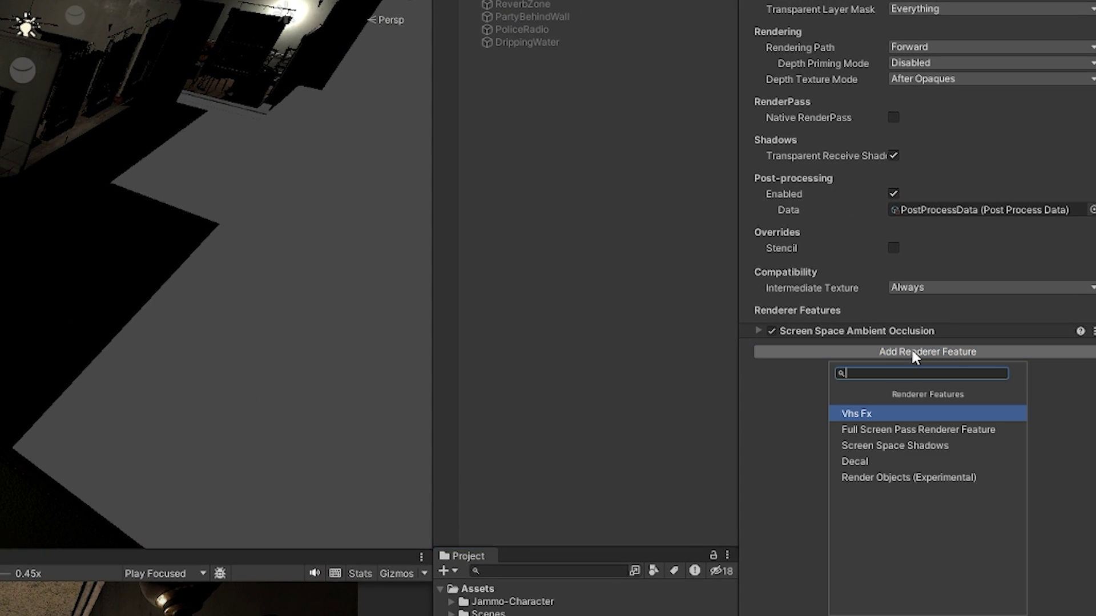
left_click(876, 412)
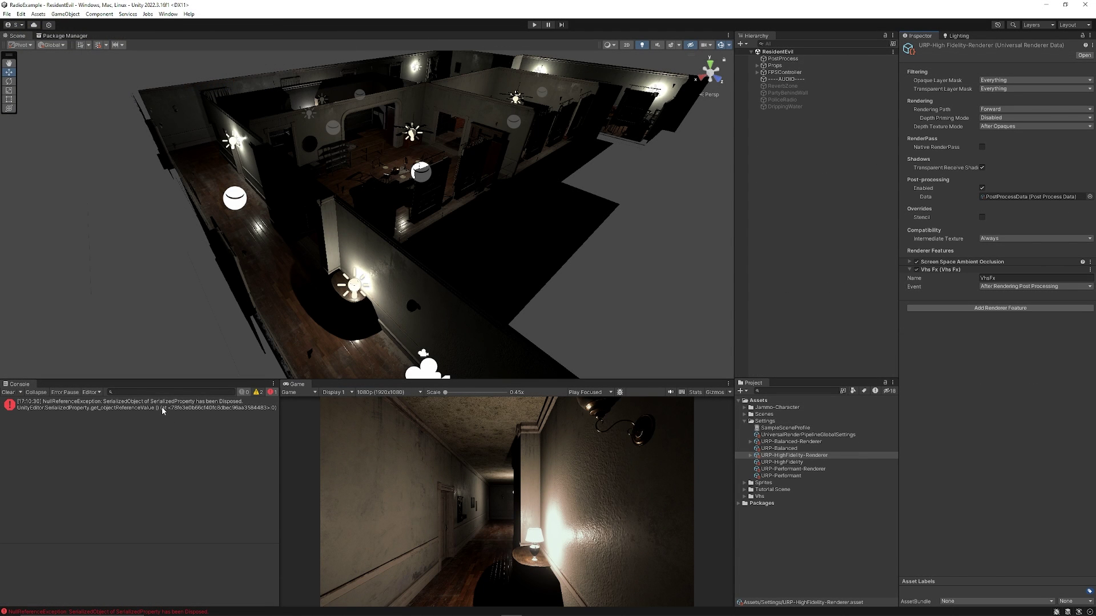
left_click(8, 392)
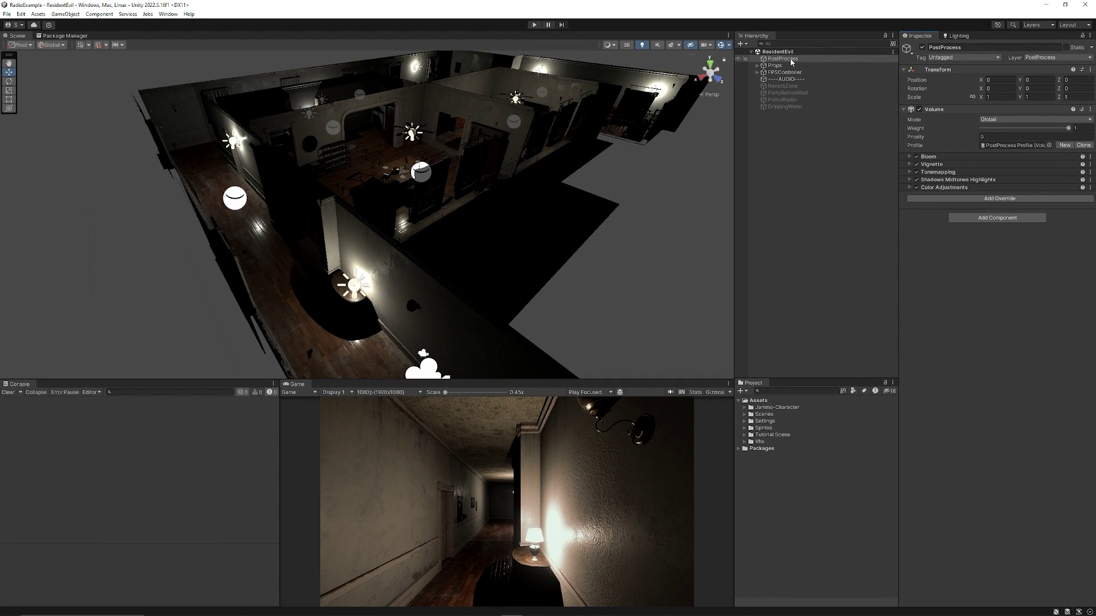
left_click(790, 60)
right_click(802, 167)
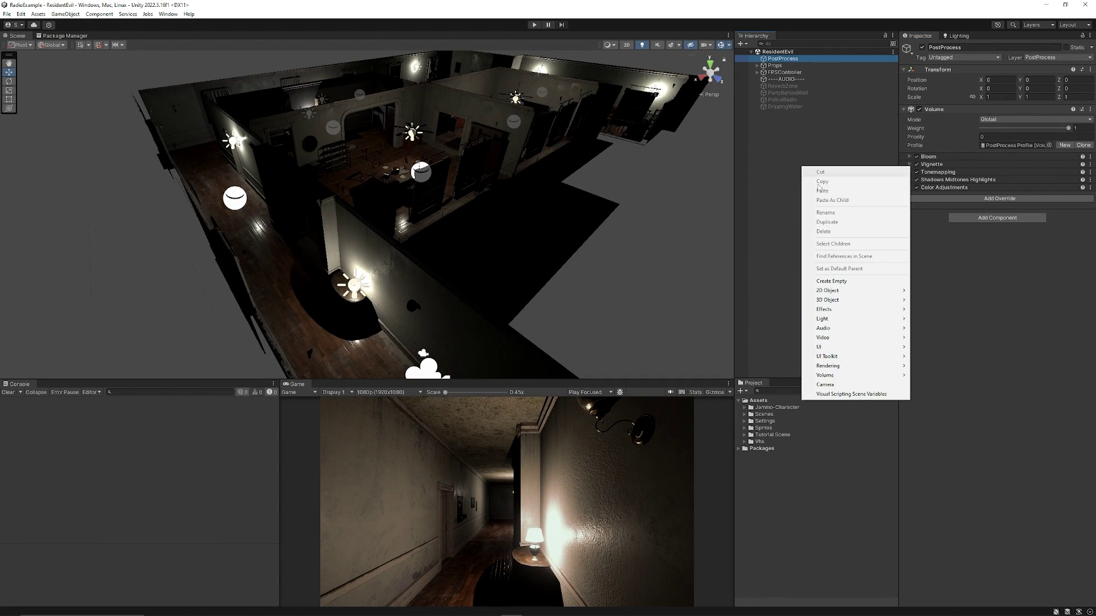
left_click(801, 63)
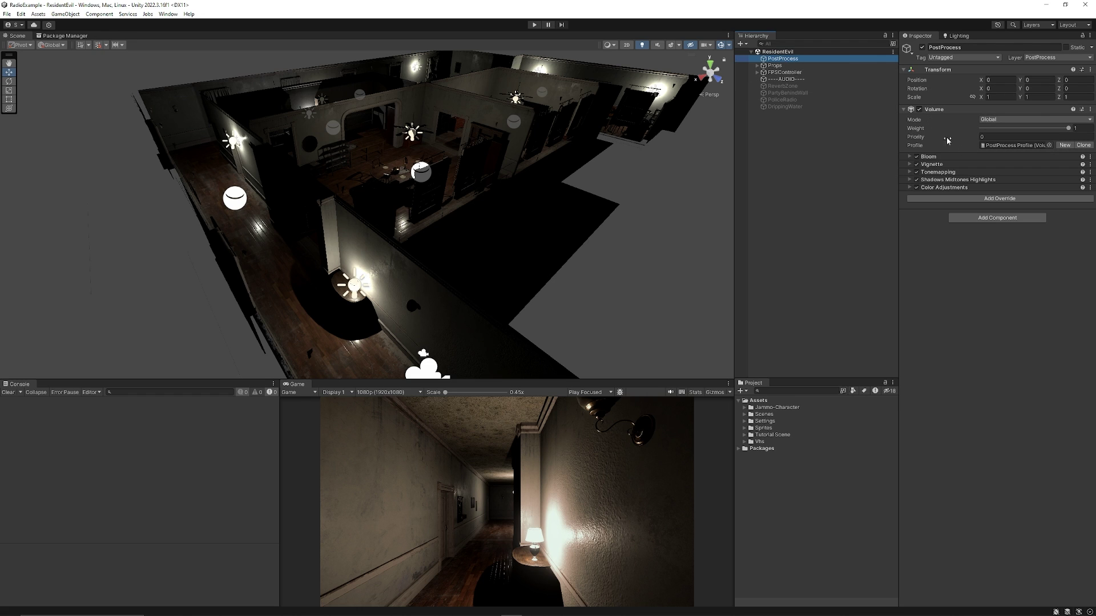
left_click(993, 220)
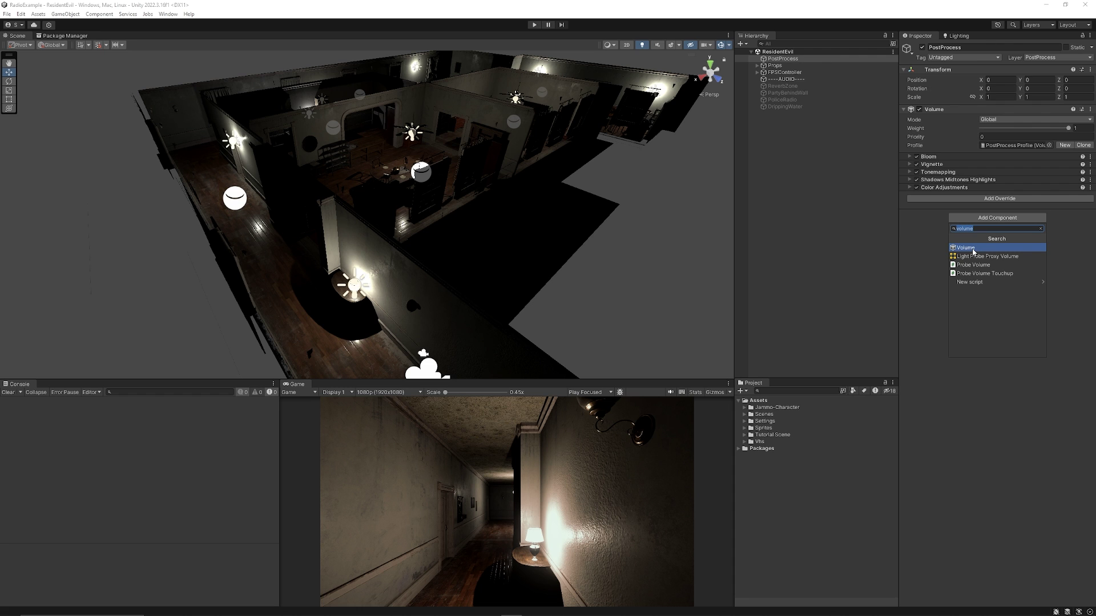
key("Escape")
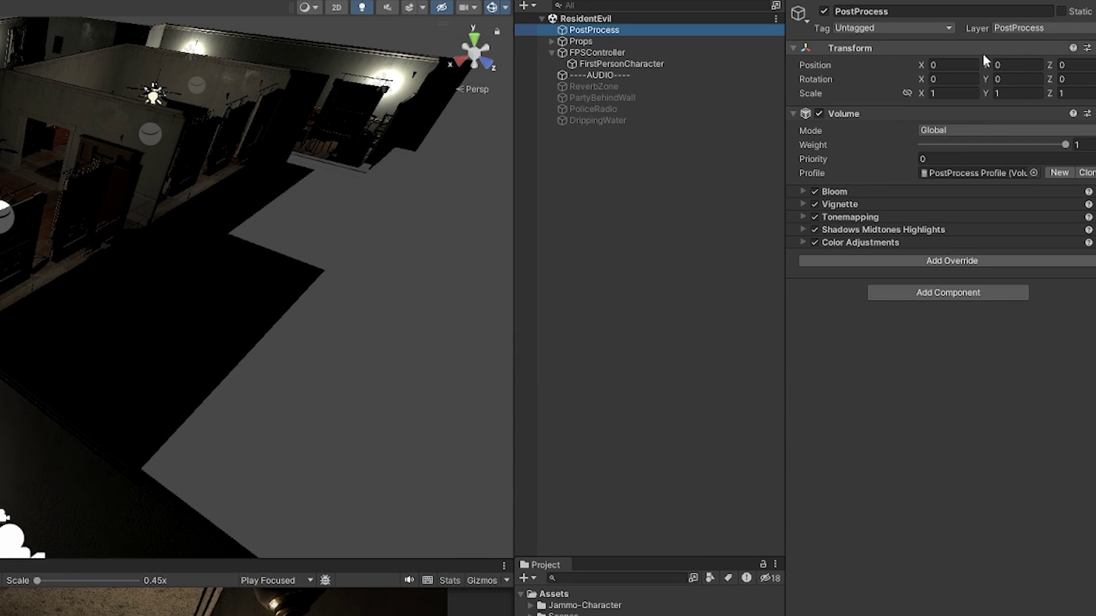
left_click(1032, 29)
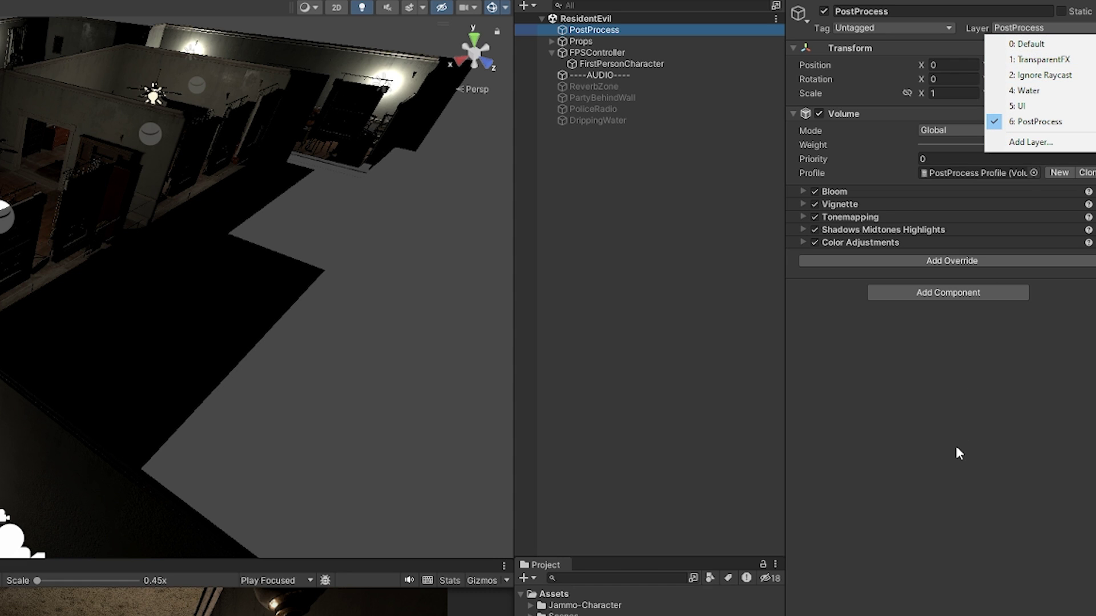
left_click(933, 403)
left_click(605, 53)
left_click(636, 62)
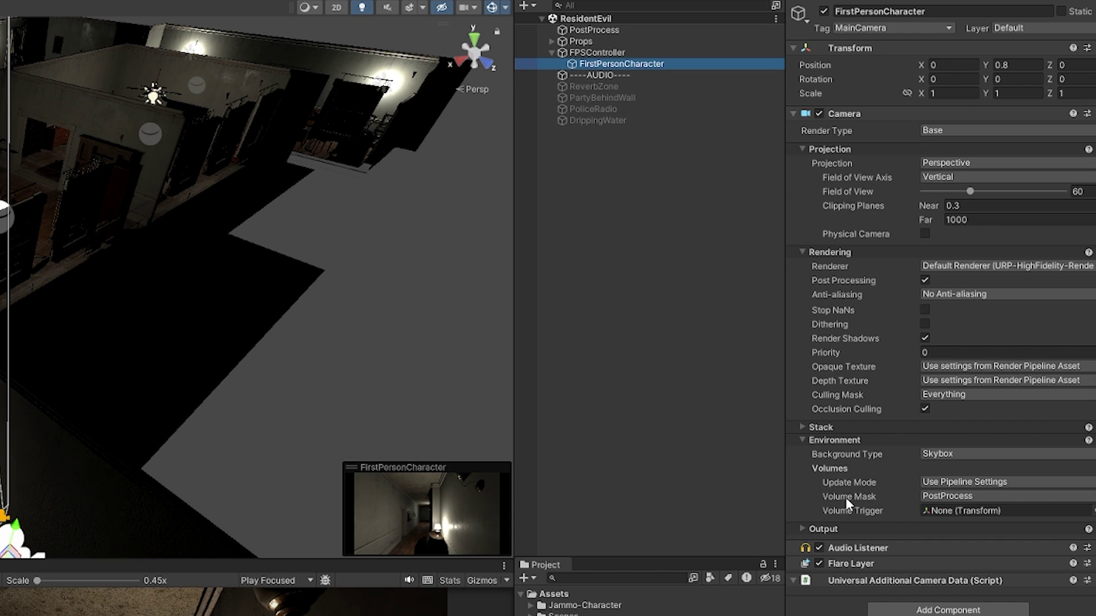
left_click(940, 496)
key("Escape")
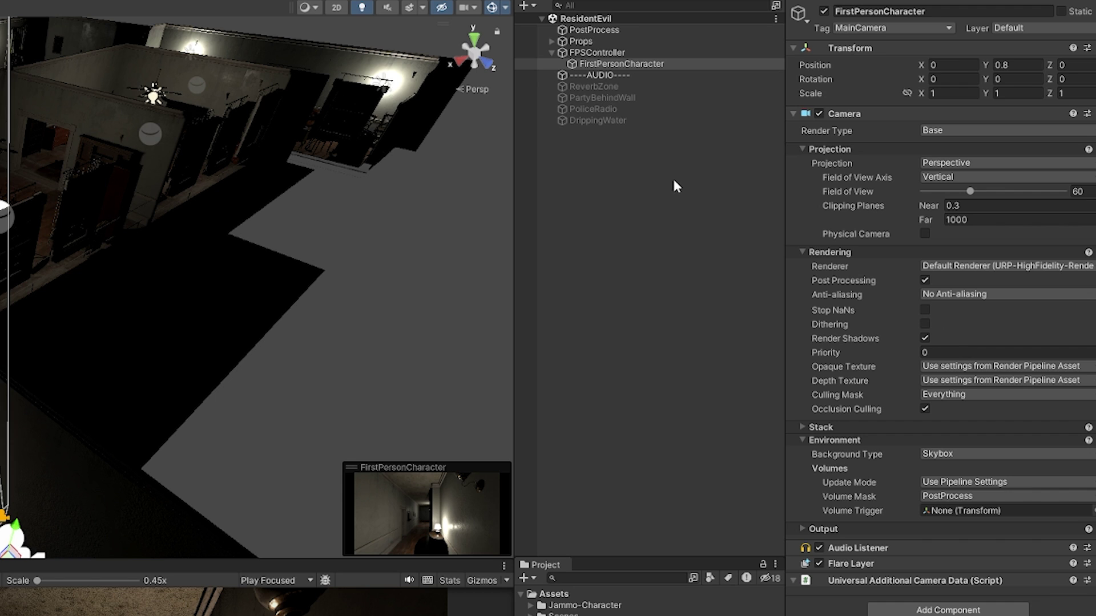
Add the VolFx > Vhs override to the PostProcess volume and enable all its properties.
left_click(594, 29)
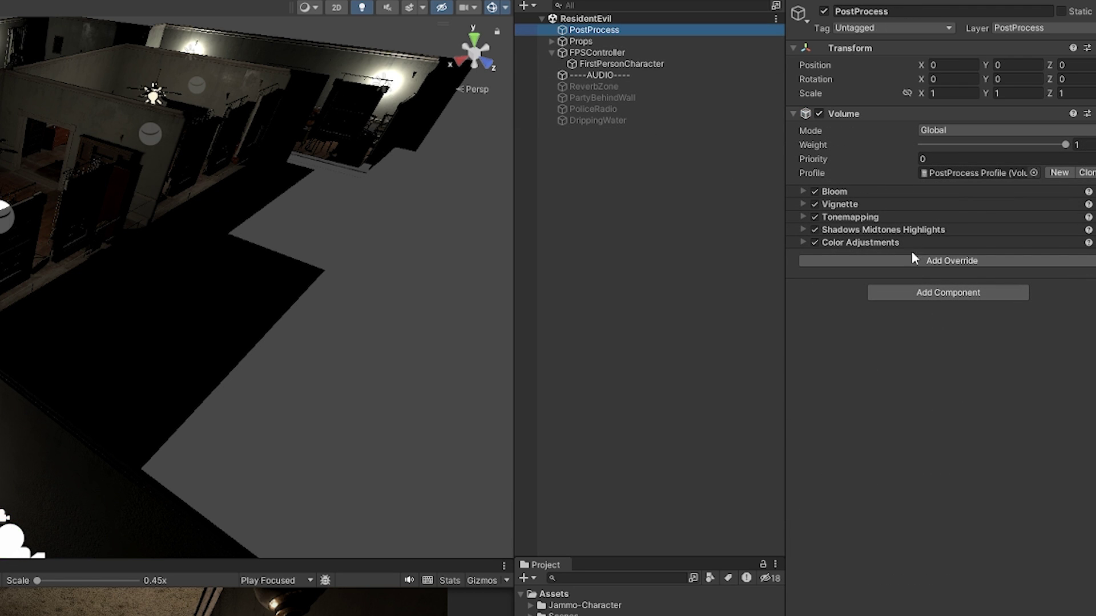
left_click(940, 260)
left_click(937, 316)
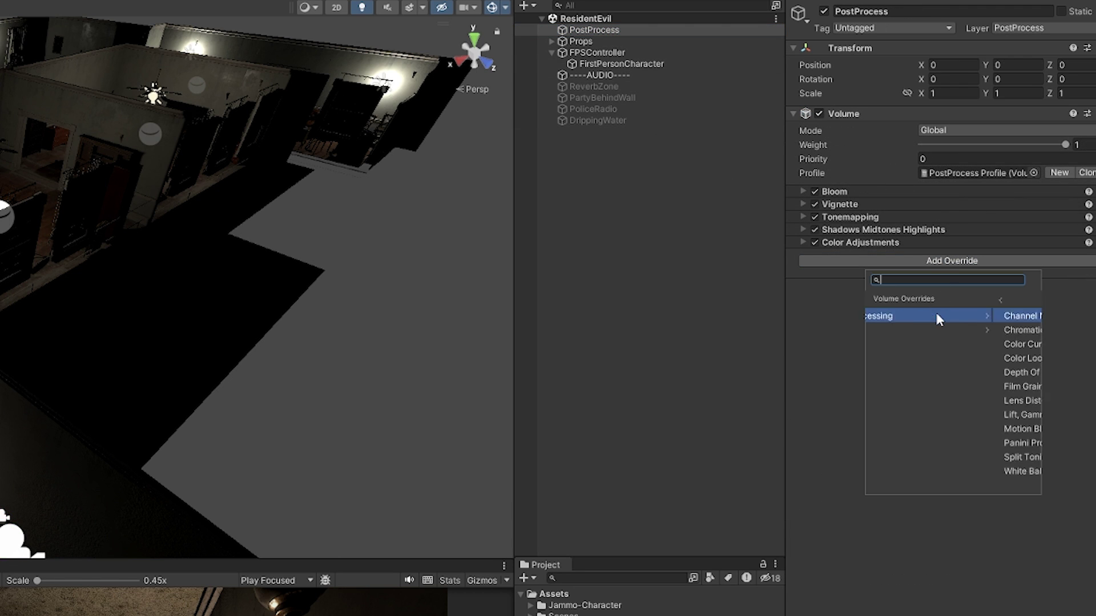
left_click(873, 299)
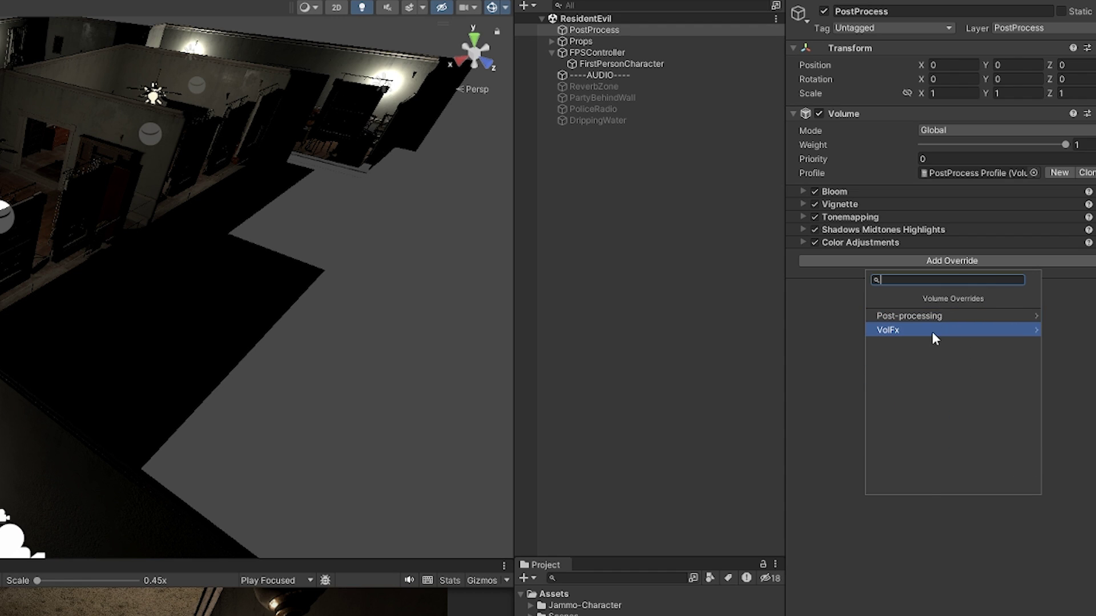
left_click(903, 331)
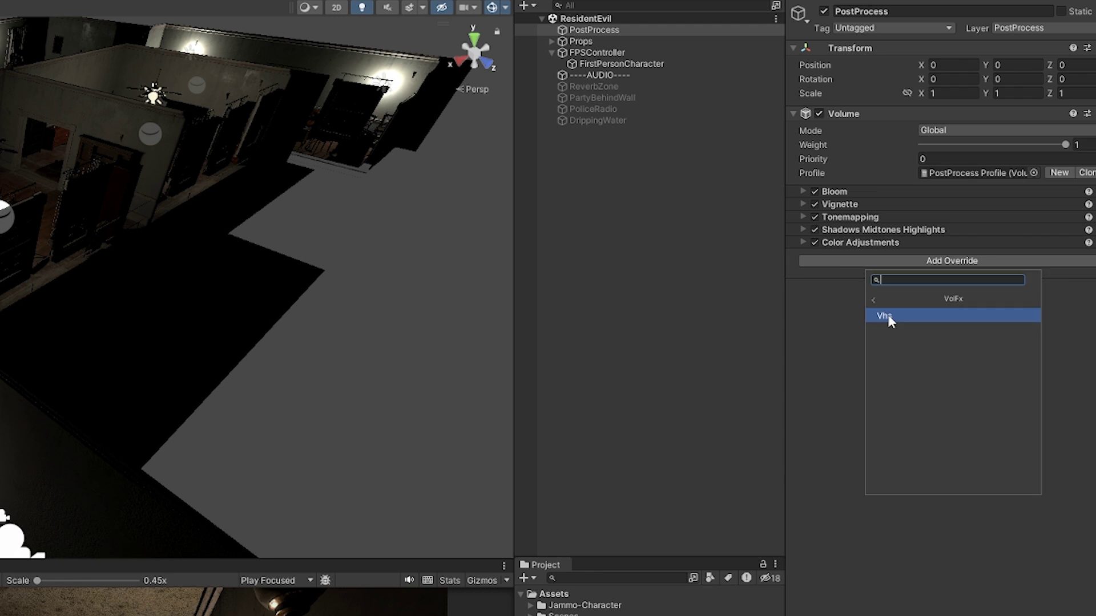
left_click(888, 316)
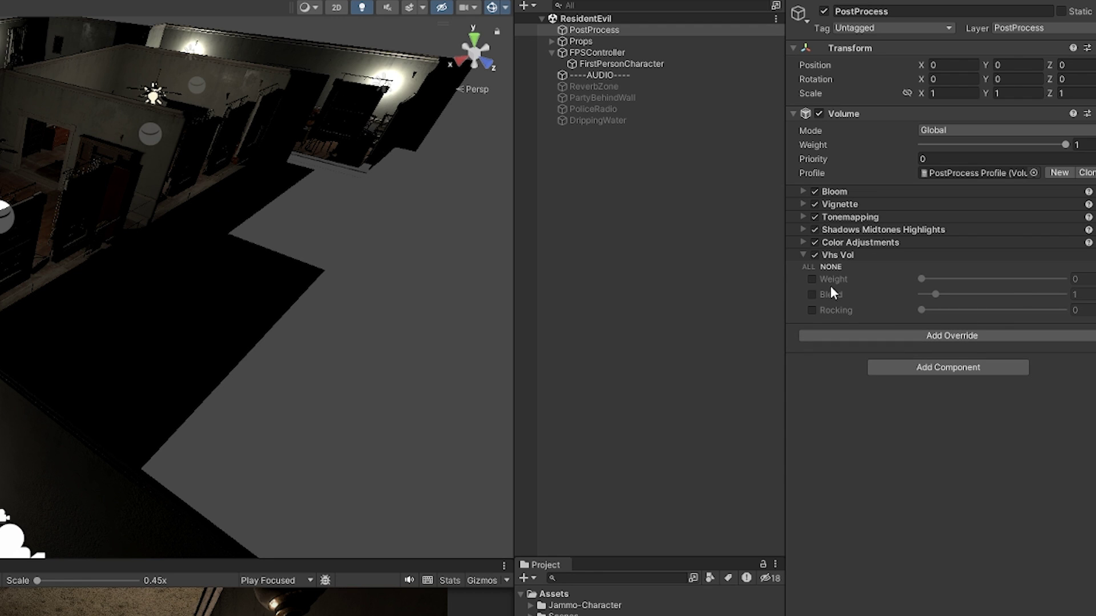
left_click(809, 267)
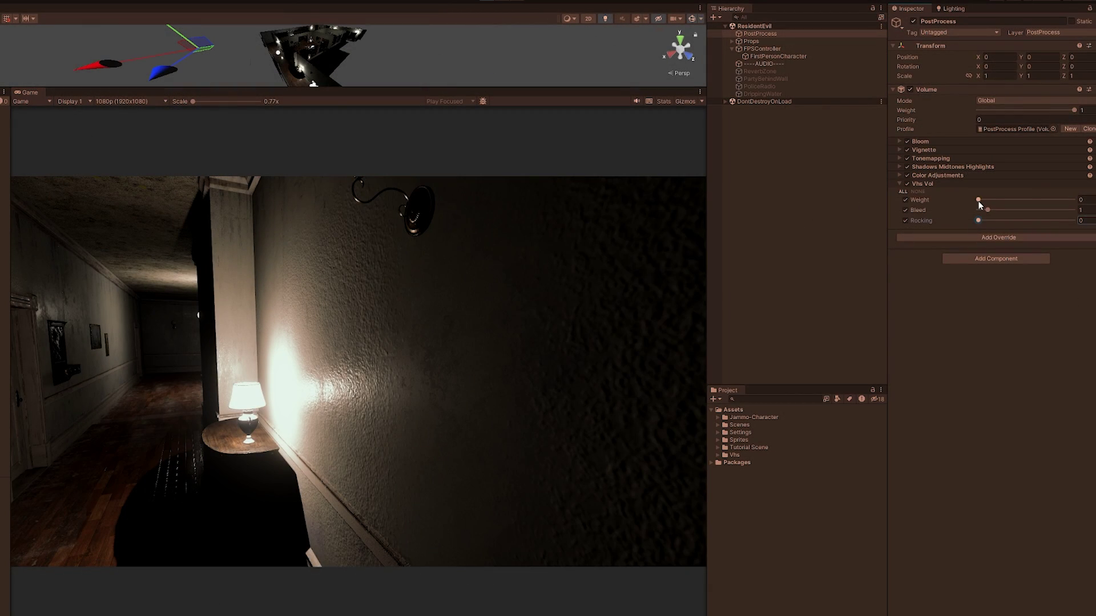
Set the Vhs Vol Weight slider to 0.592 and the Bleed slider to 3.28.
left_click_drag(978, 199, 1087, 213)
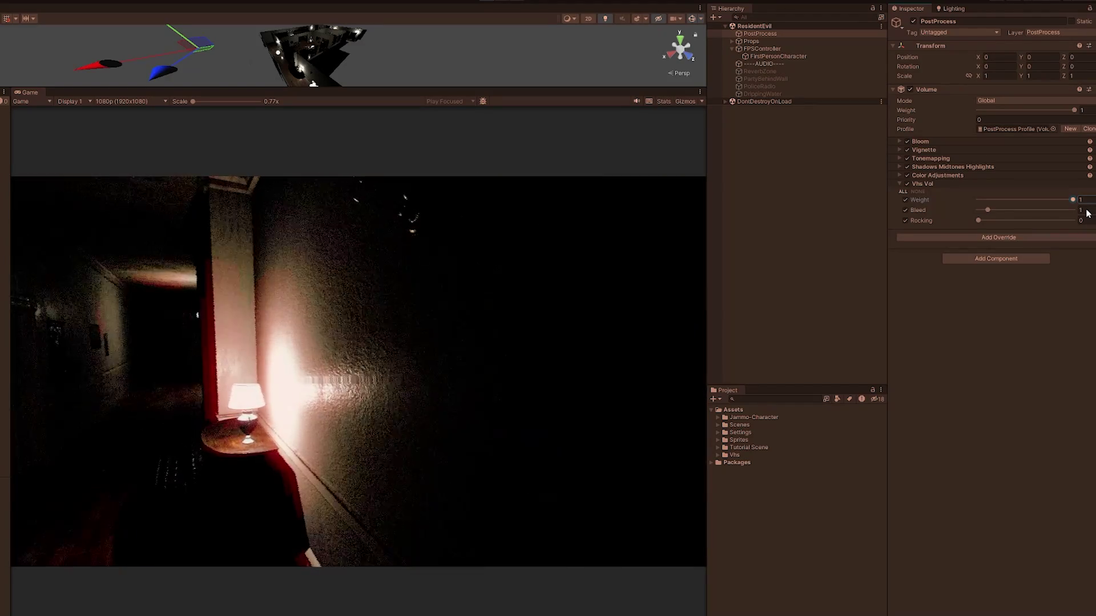
left_click_drag(1073, 200, 1034, 205)
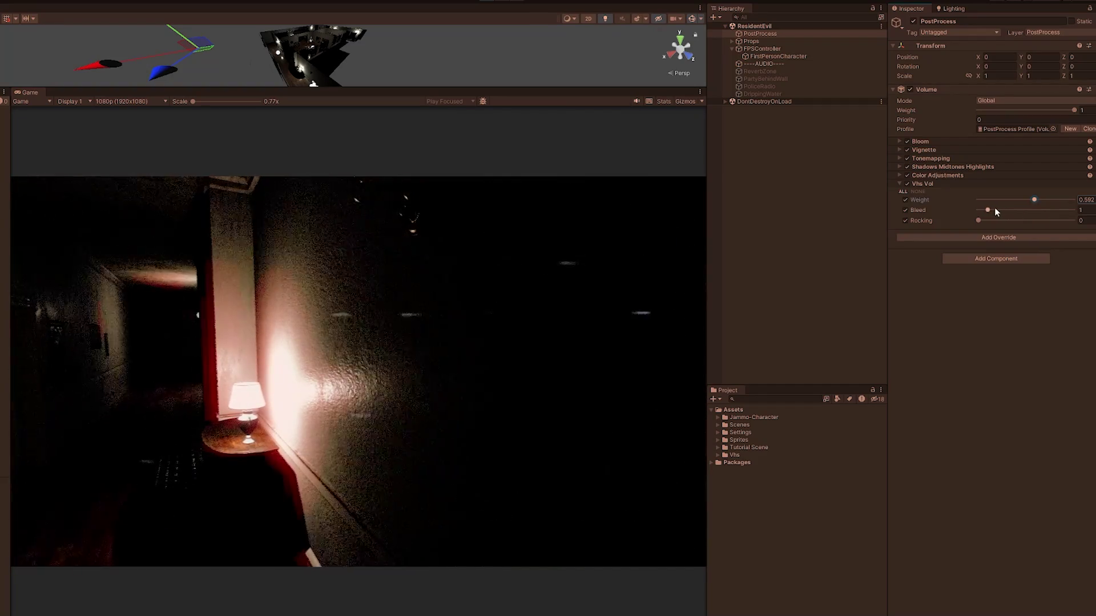
left_click_drag(989, 212, 1045, 227)
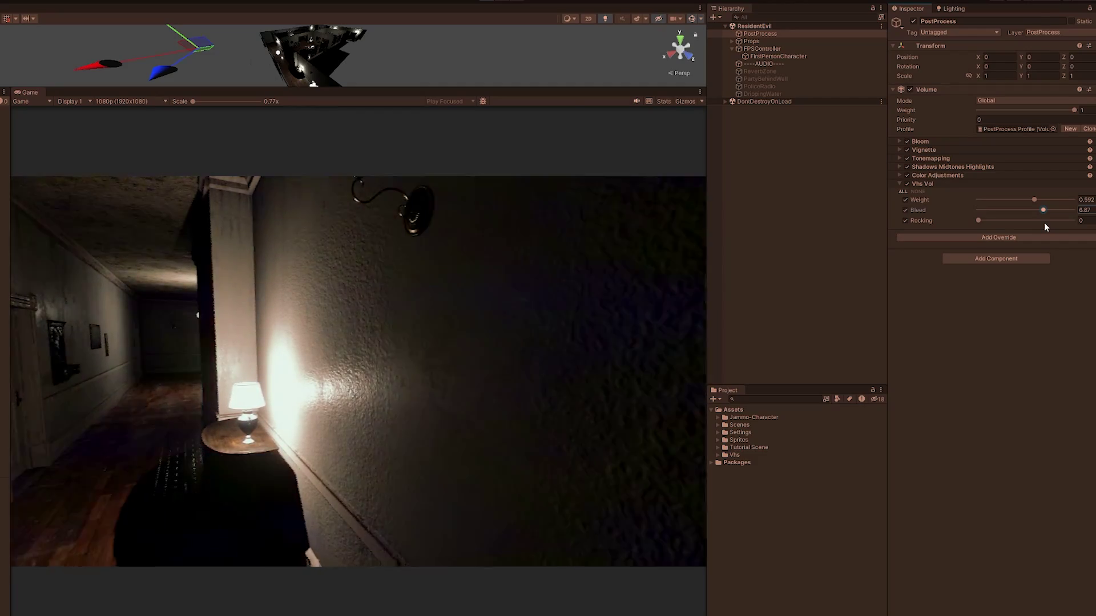
left_click_drag(1045, 226, 1085, 226)
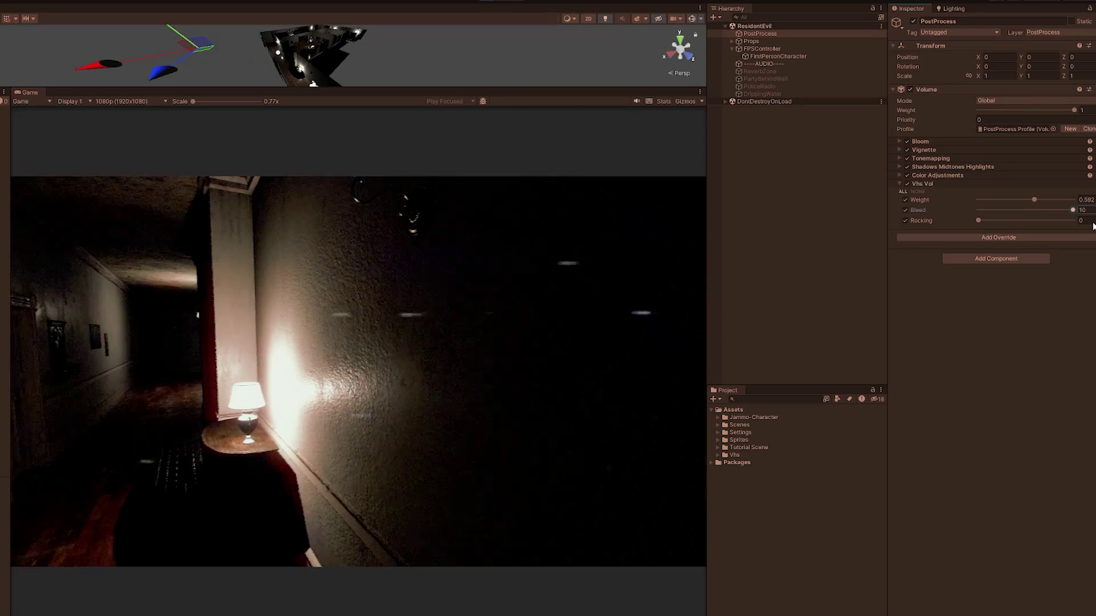
left_click(1009, 214)
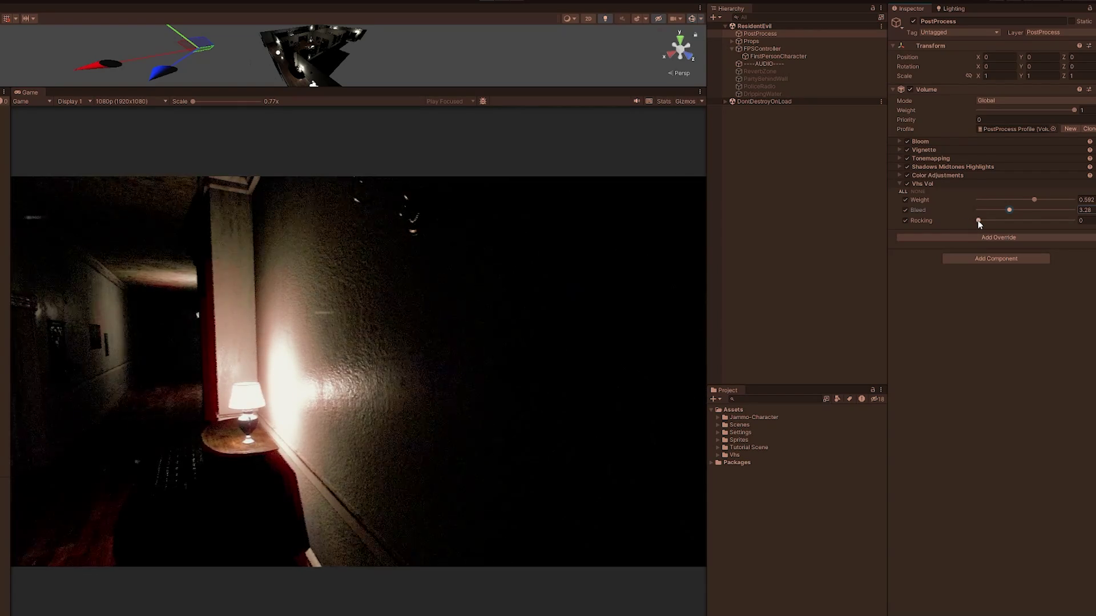
Try several Vhs Vol Rocking amounts, finally leaving Rocking at 0.064.
mouse_move(991, 221)
left_mouse_down()
mouse_move(1082, 228)
mouse_move(985, 230)
left_mouse_up()
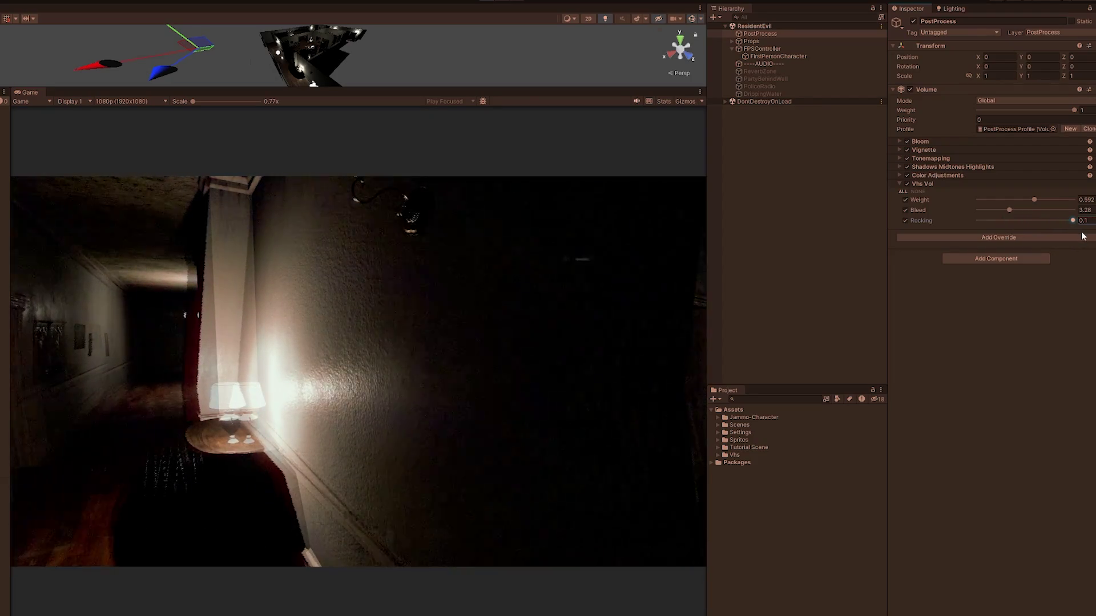
left_click_drag(1043, 230, 974, 232)
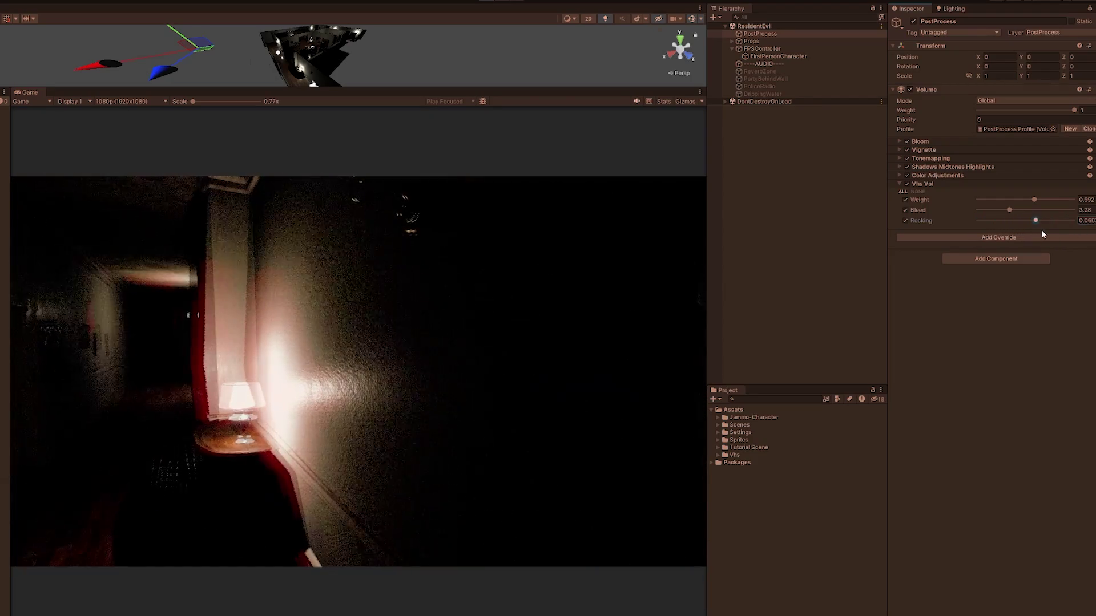
left_click_drag(1042, 230, 1054, 231)
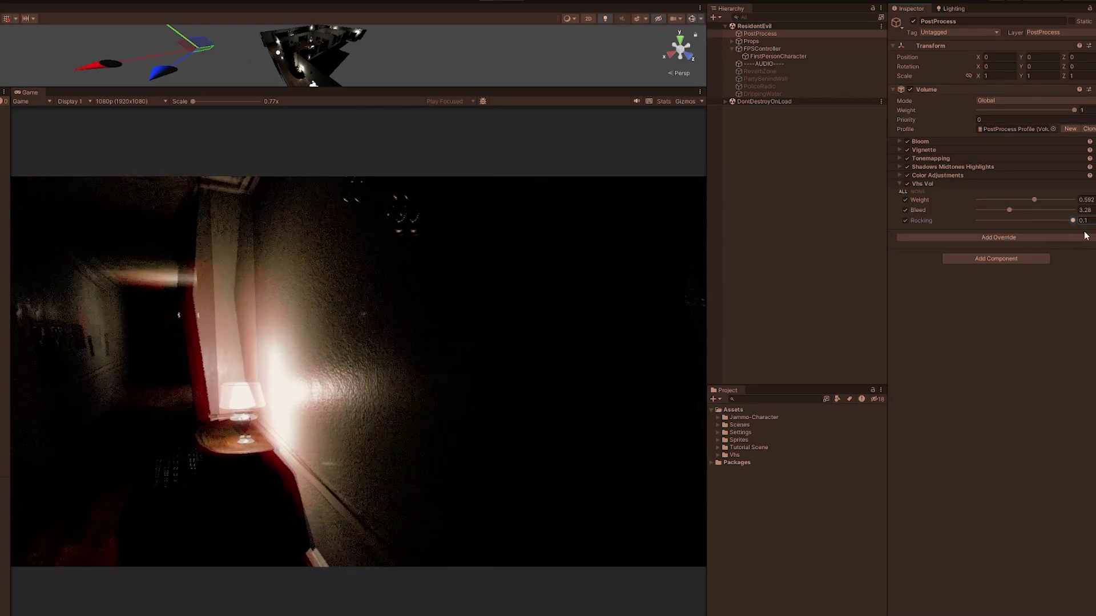
left_click_drag(1006, 233, 1040, 233)
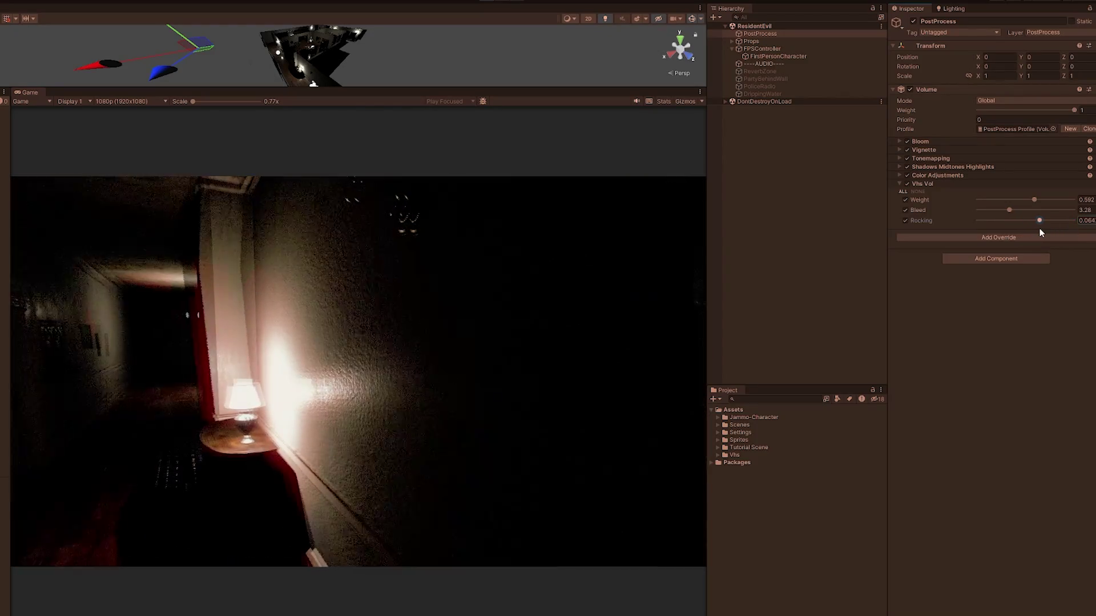